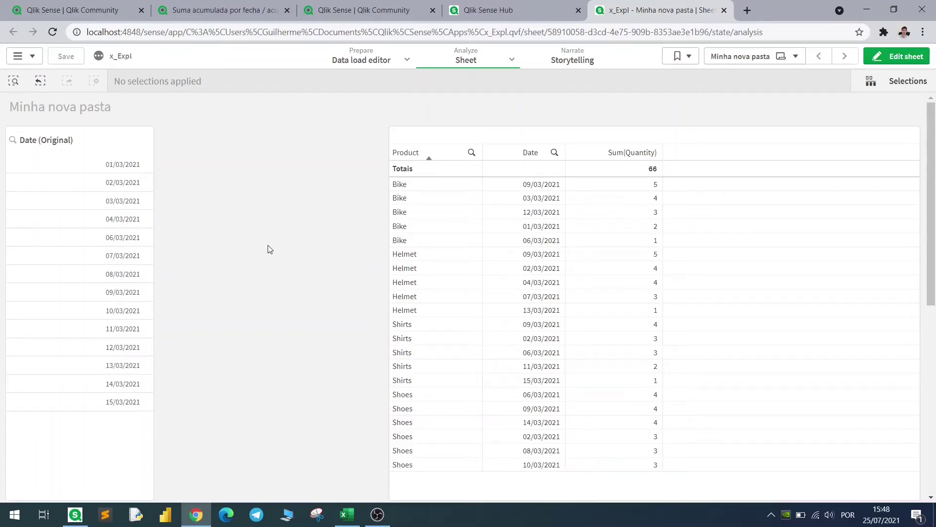
Step: Read through the forum post about accumulated sum by date
left_click(224, 10)
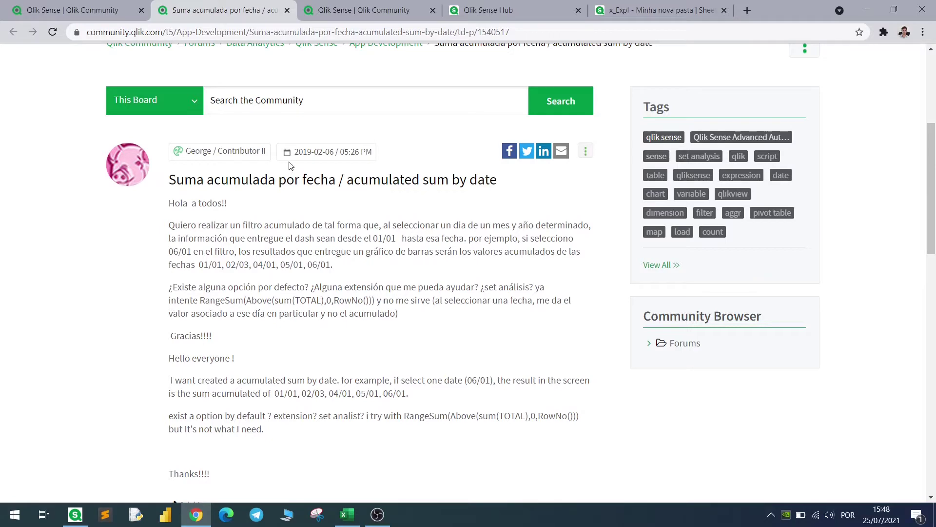
scroll(69, 296, "down", 1)
scroll(70, 297, "down", 10)
scroll(94, 310, "up", 6)
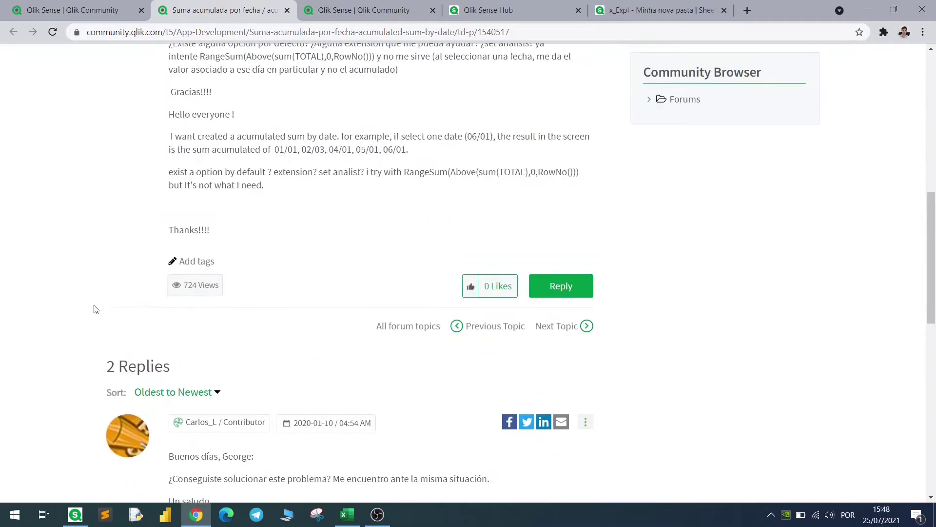
scroll(94, 309, "up", 5)
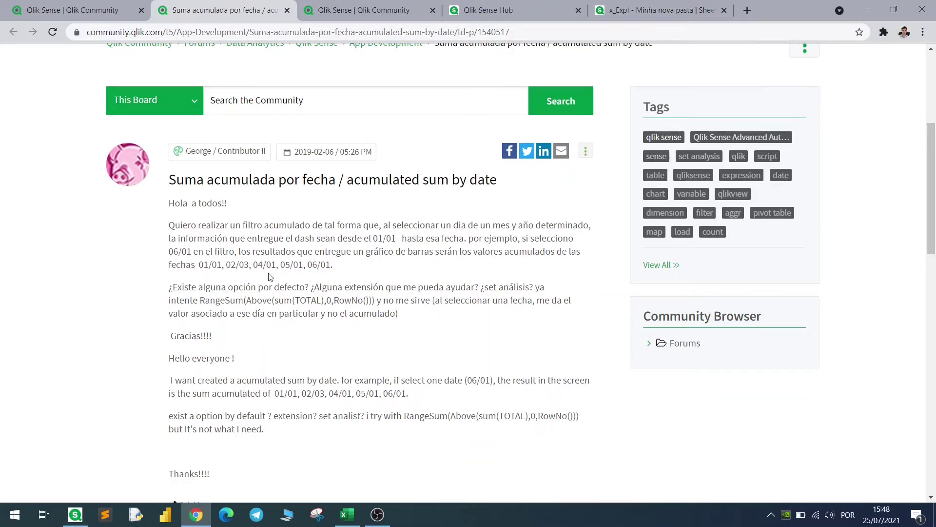
Step: Test selecting 06/03 and 01/03–04/03/2021 on the sheet, clear it, and check the source spreadsheet
left_click(633, 14)
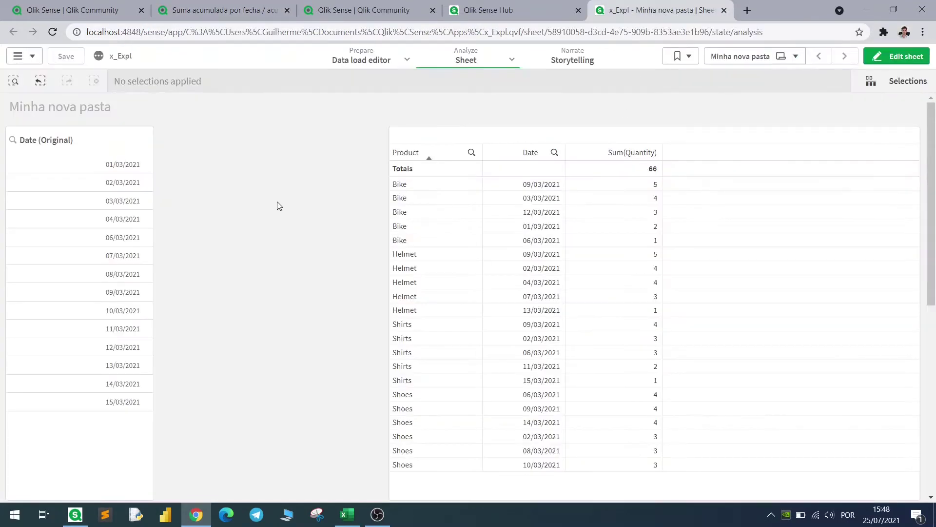
left_click(94, 239)
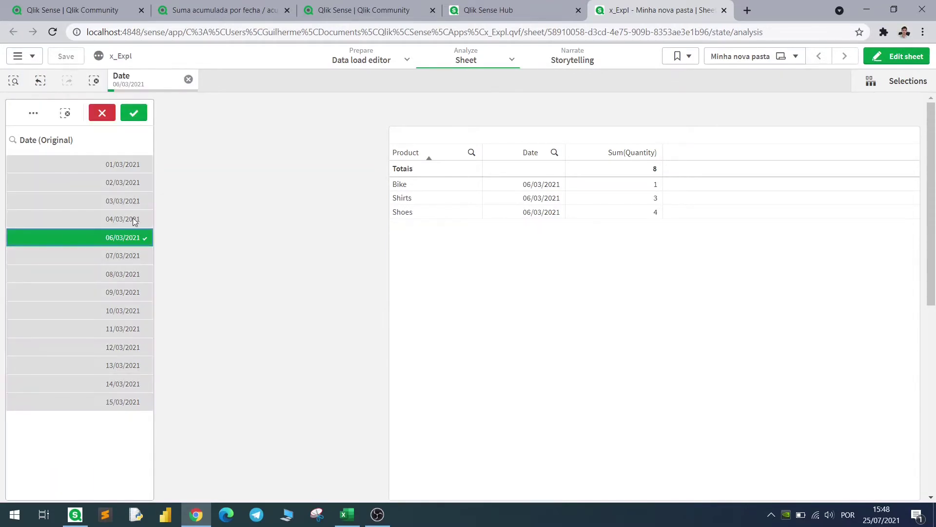
left_click_drag(97, 220, 92, 158)
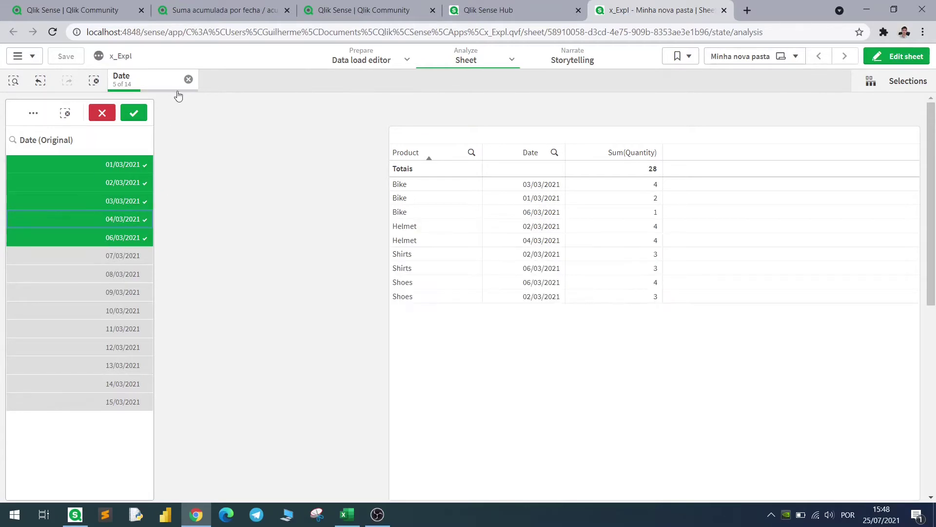
left_click(188, 81)
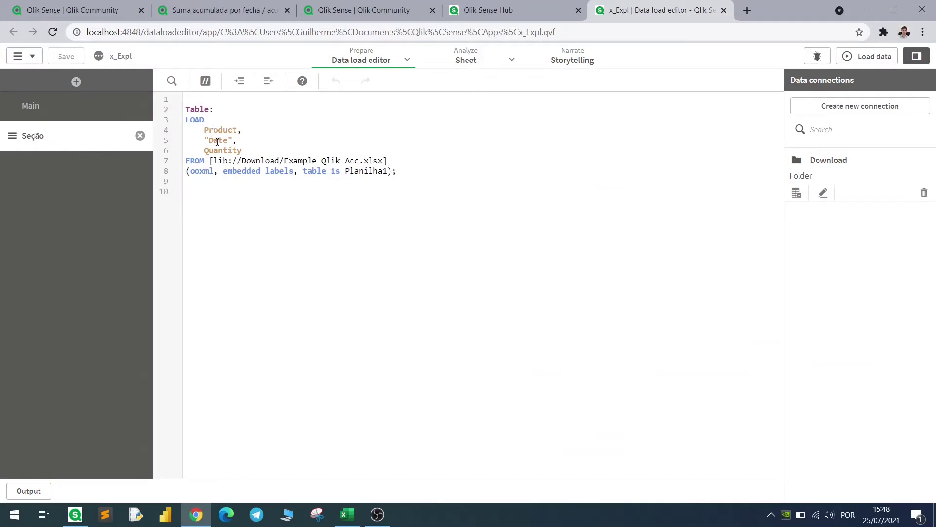
left_click(347, 514)
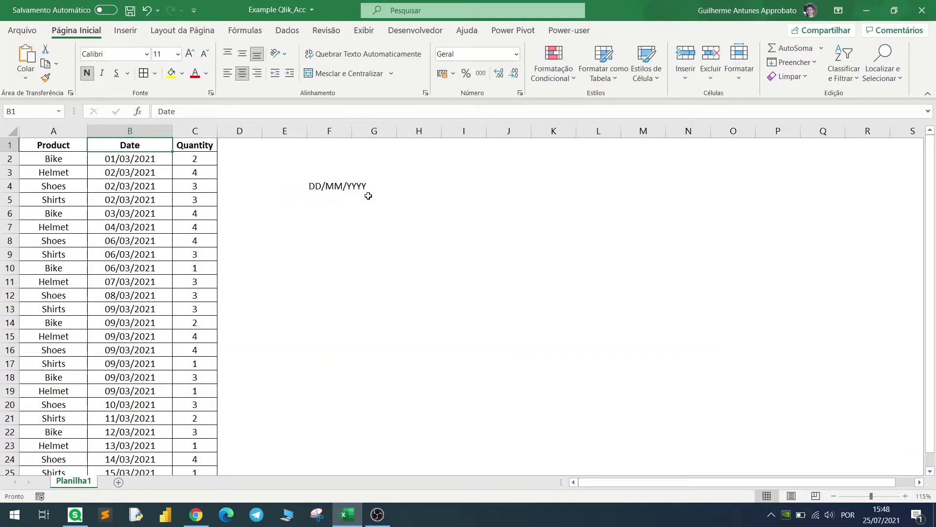
left_click(867, 10)
Step: Add a Temp: label on line 10 with a copy of the LOAD statement below it
left_click(307, 204)
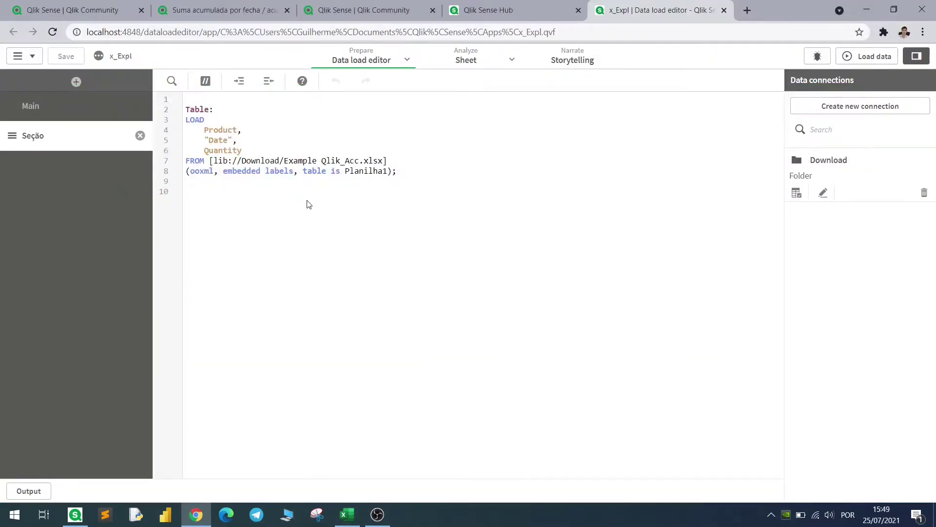
type("Temp:")
key("Return")
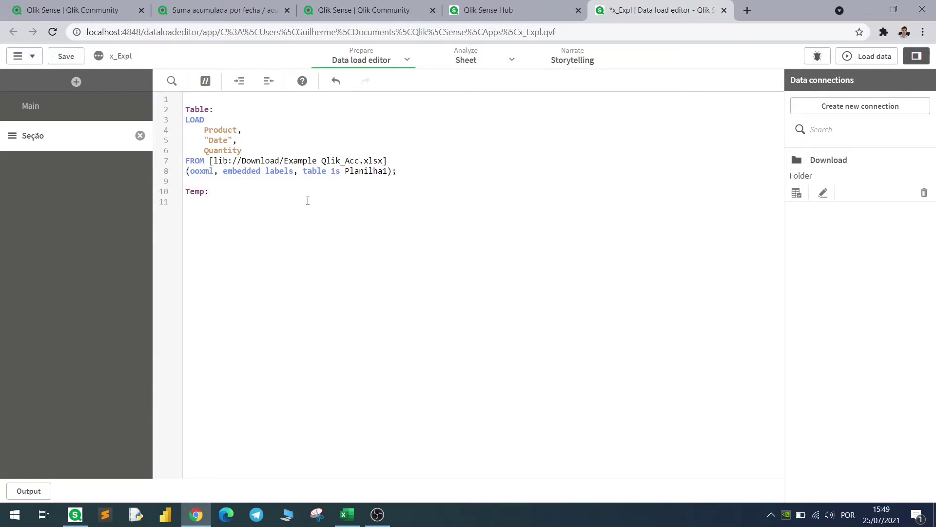
left_click_drag(405, 173, 175, 126)
key("ctrl+c")
left_click(227, 291)
key("ctrl+v")
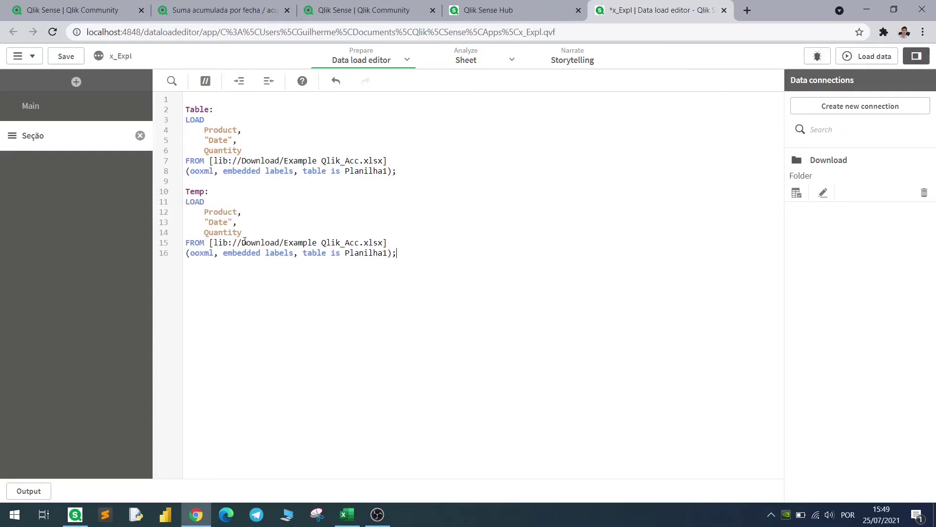
Step: Strip Product and Quantity from the Temp load and alias "Date" as Date_2
left_click(244, 230)
key("BackSpace")
key("BackSpace")
key("BackSpace")
key("BackSpace")
key("BackSpace")
key("BackSpace")
key("BackSpace")
key("BackSpace")
key("BackSpace")
key("BackSpace")
key("BackSpace")
key("BackSpace")
key("BackSpace")
key("BackSpace")
type("as Date_2")
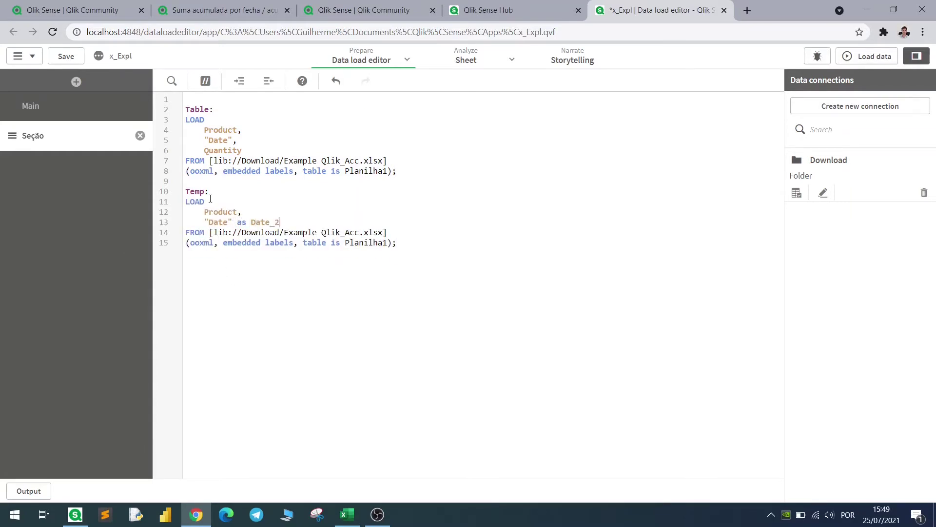
left_click_drag(243, 210, 241, 206)
key("BackSpace")
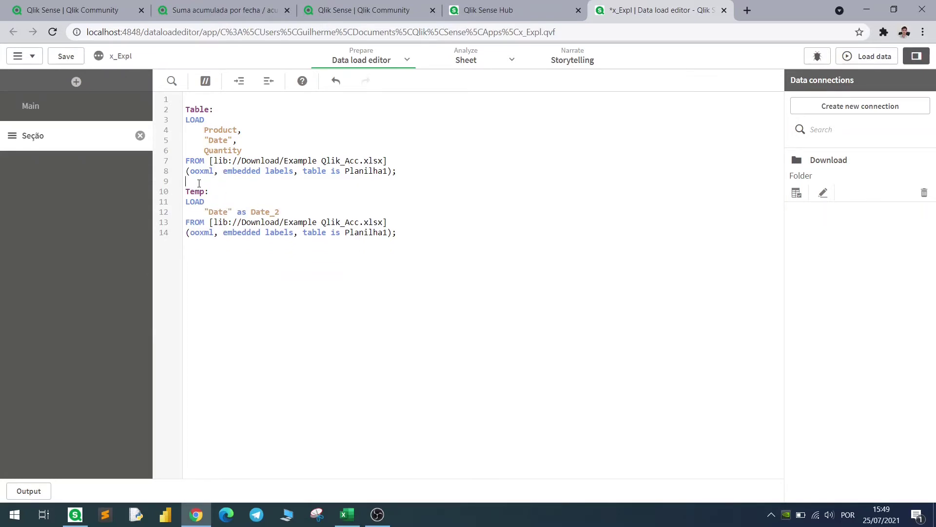
key("Return")
key("Return")
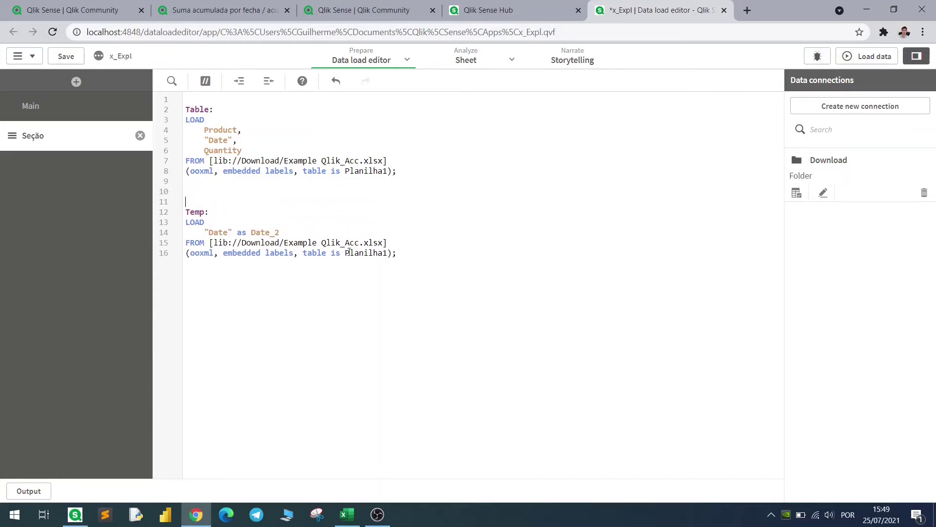
Step: Reload the data with the new Temp table and return to the sheet
left_click(860, 64)
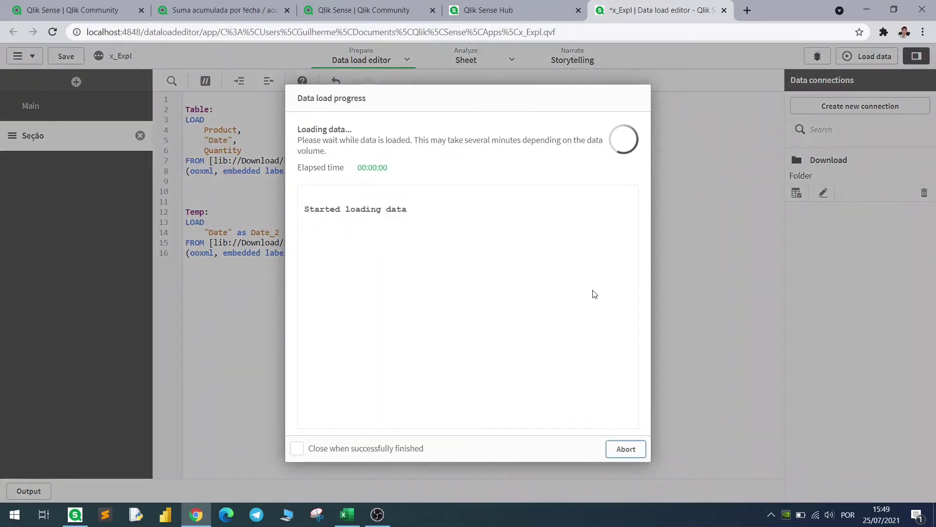
left_click(634, 457)
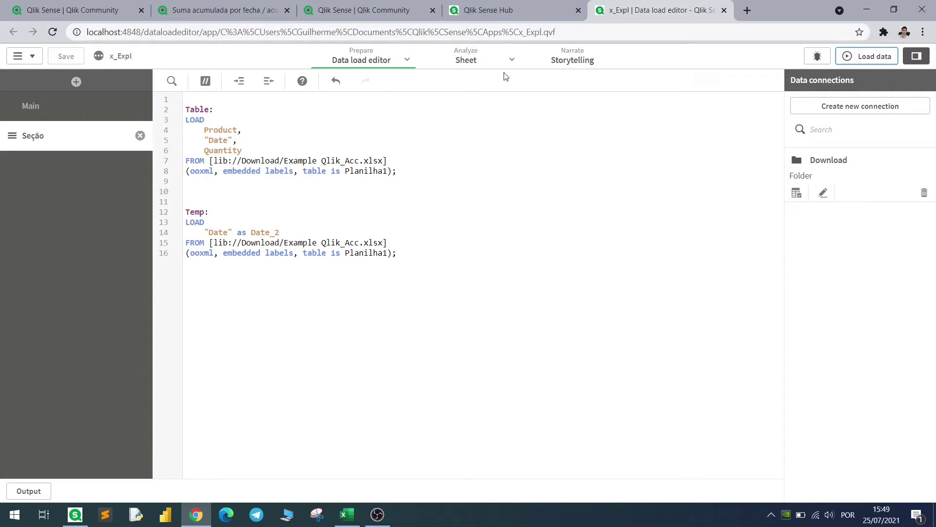
left_click(468, 60)
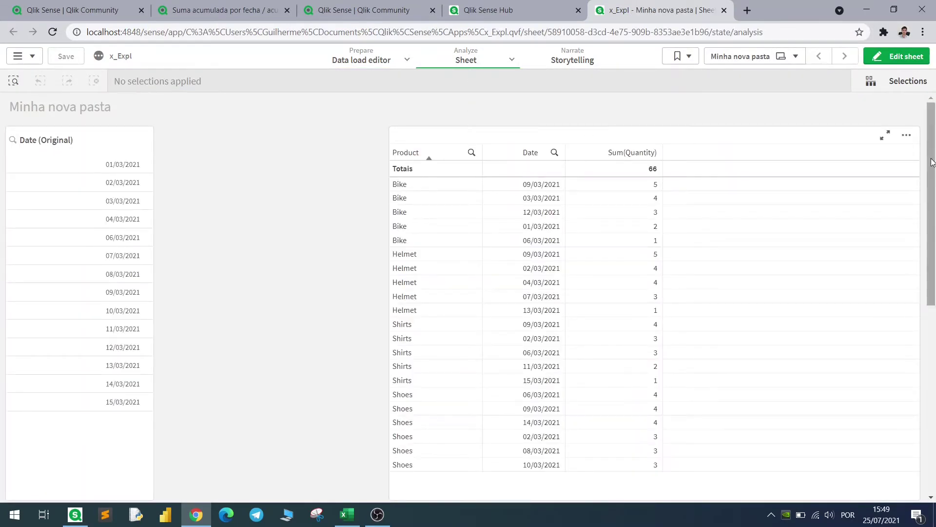
Step: Select Date_2 value 01/03/2021 to check the table, then clear that selection
left_click_drag(932, 166, 919, 391)
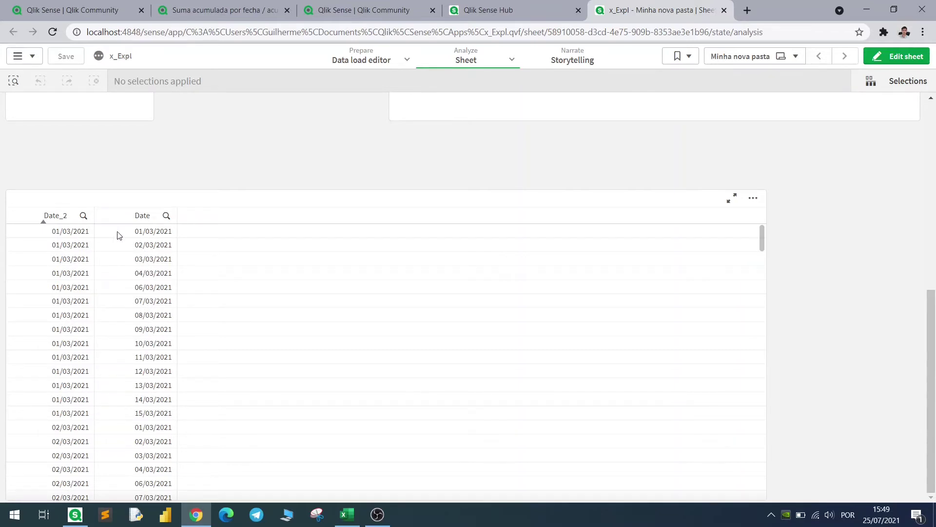
left_click(75, 235)
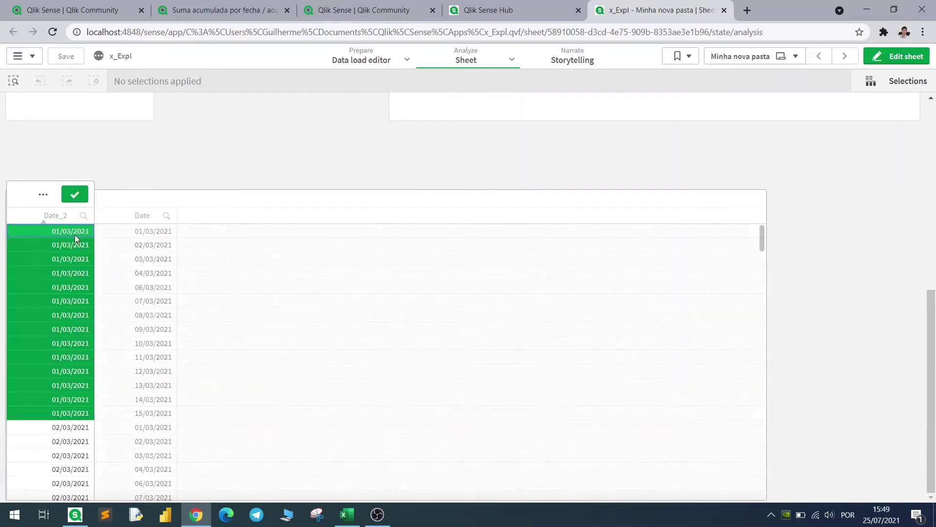
left_click(75, 195)
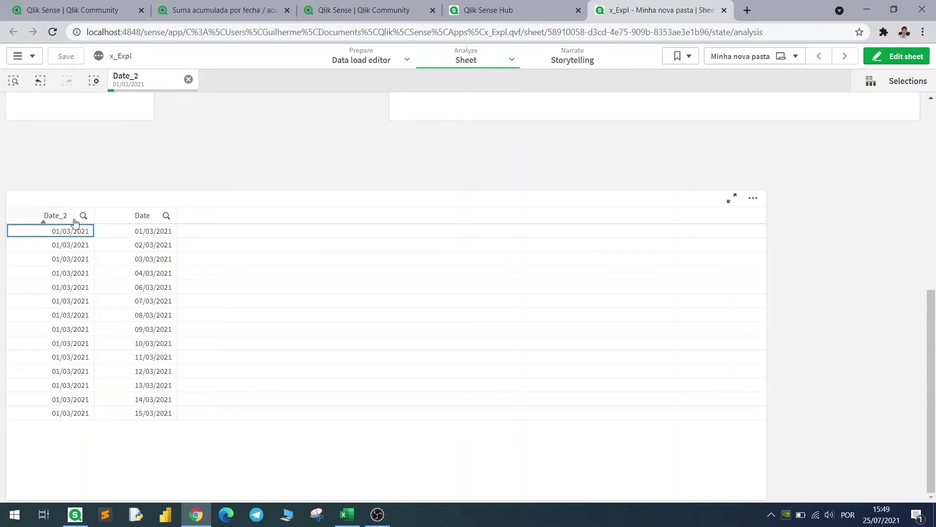
left_click(188, 80)
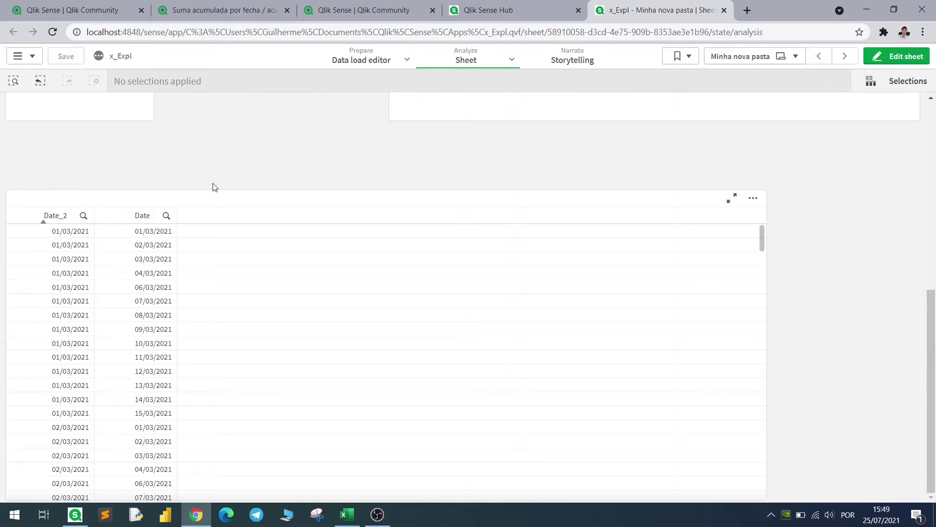
Step: Select 04/03 and 06/03/2021 in Date (Original), then place a new filter pane in edit mode
scroll(263, 231, "up", 5)
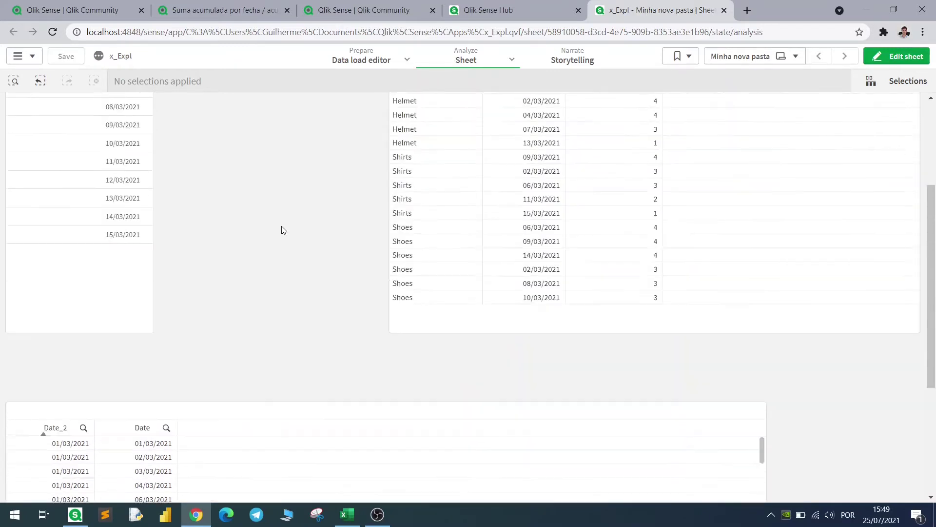
scroll(281, 306, "up", 1)
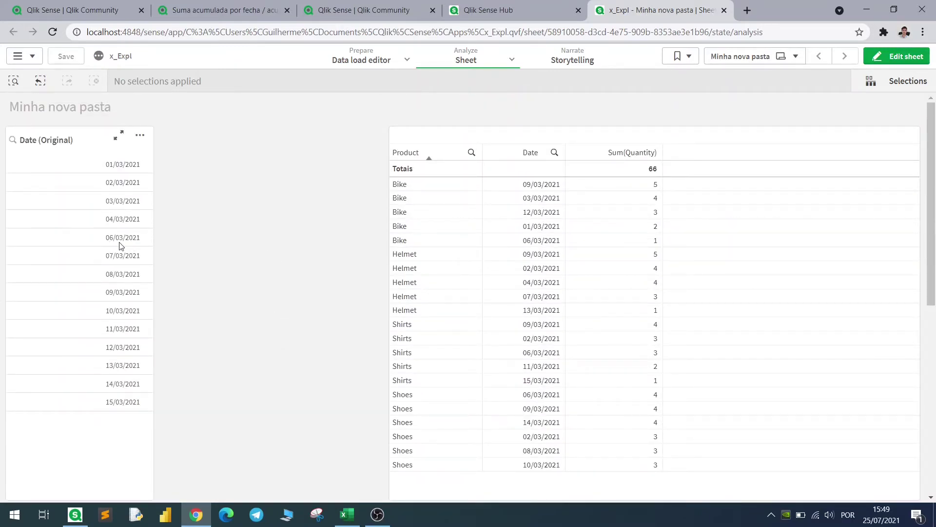
left_click_drag(124, 244, 120, 219)
left_click(123, 117)
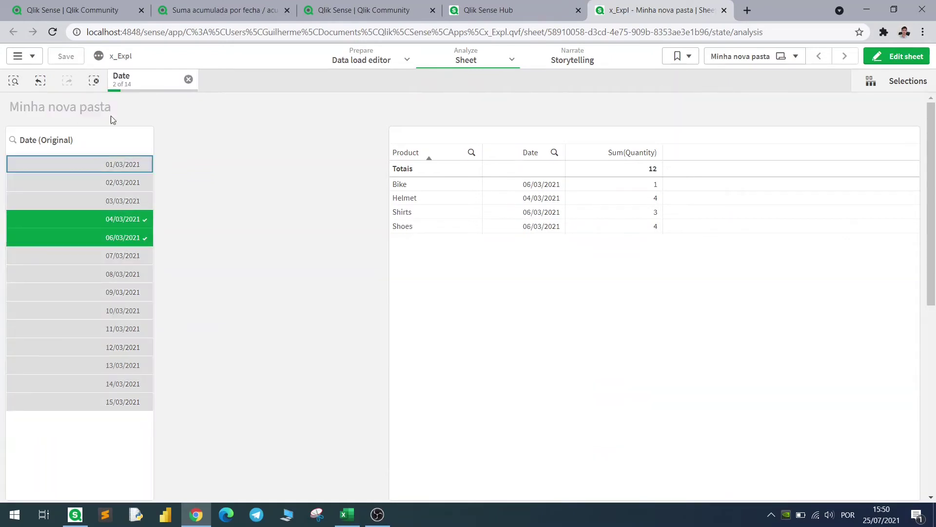
left_click(910, 57)
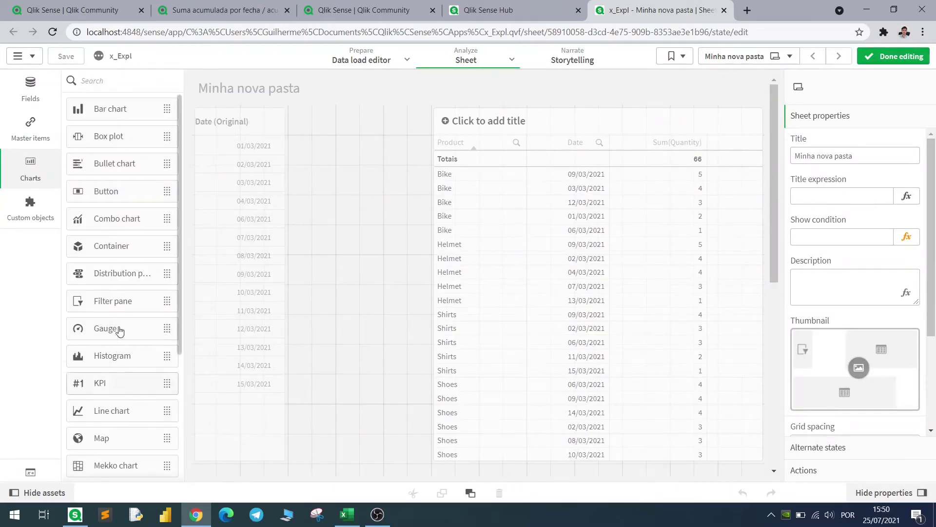
left_click_drag(119, 302, 361, 295)
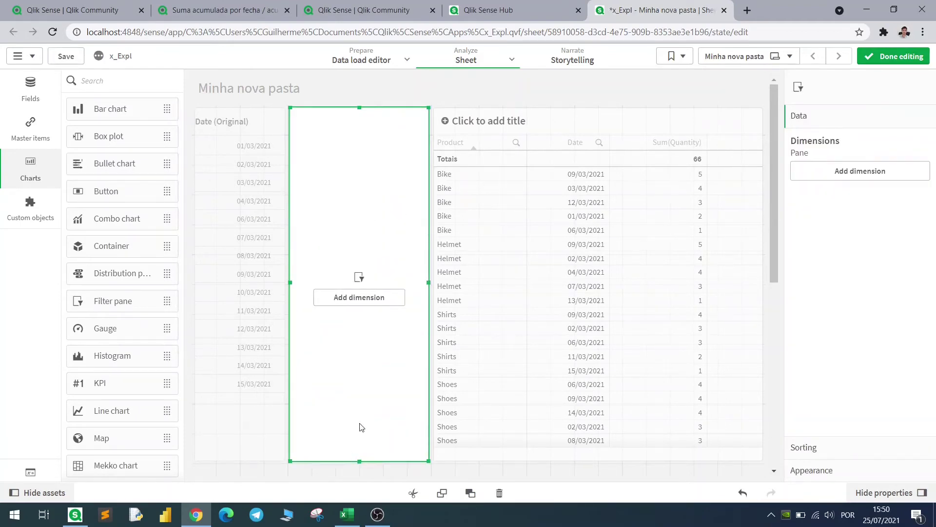
Step: Enter the filter pane dimension as Aggr(if(Date<=Date_2, Date_2), Date, Date_2)
left_click(799, 175)
left_click(506, 203)
type("ggr(")
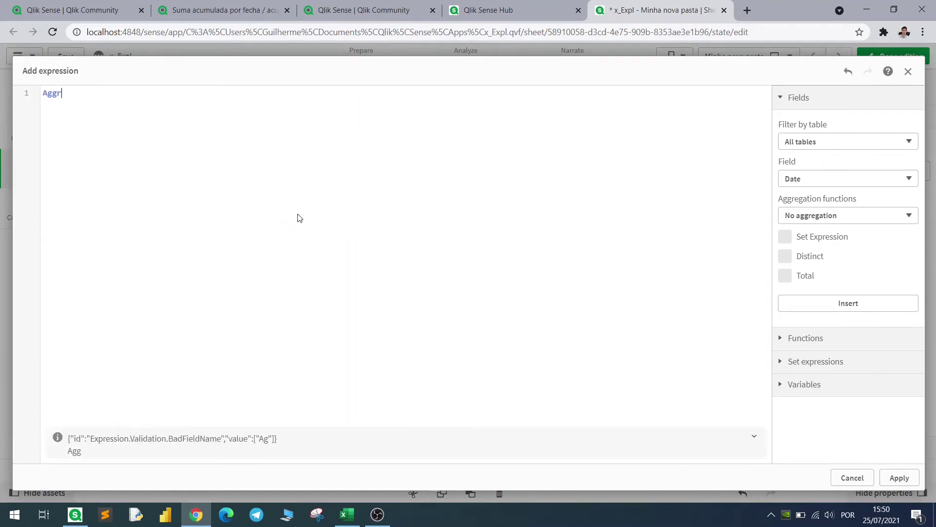
key("Return")
key("Return")
type("Date_2,   Date)")
left_click(100, 115)
key("Return")
key("Return")
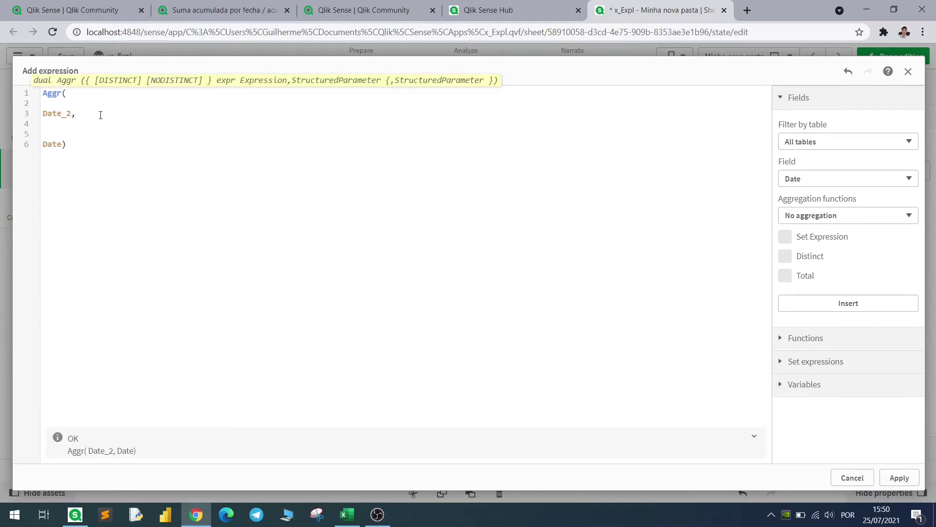
type("if(Date")
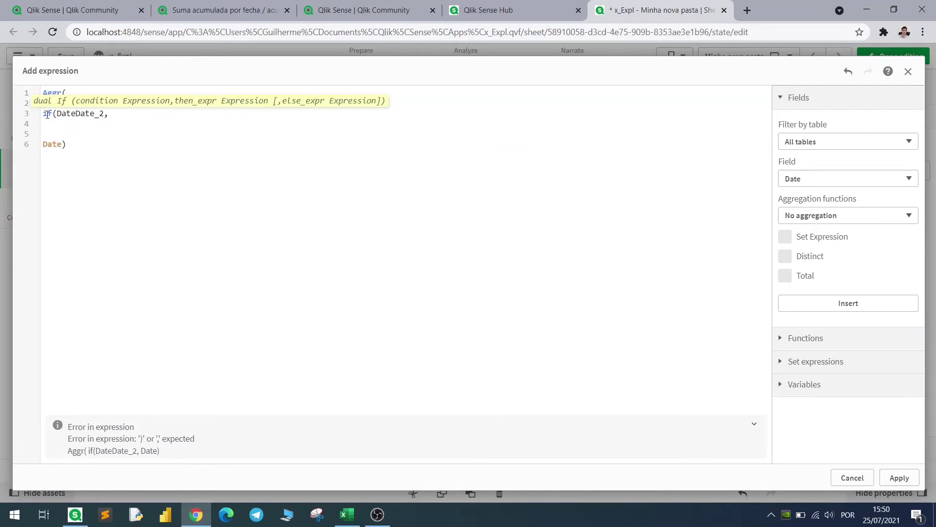
type("<=Date_2,")
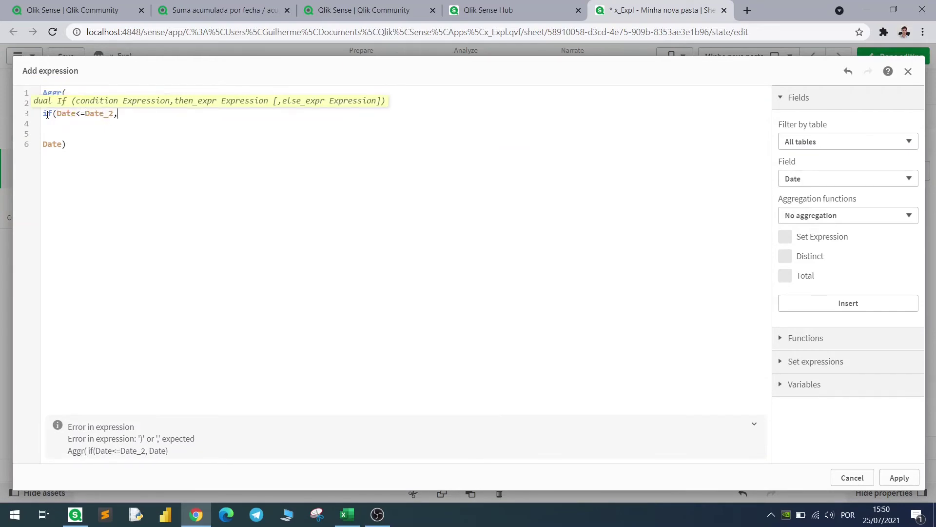
type(" Date_2)")
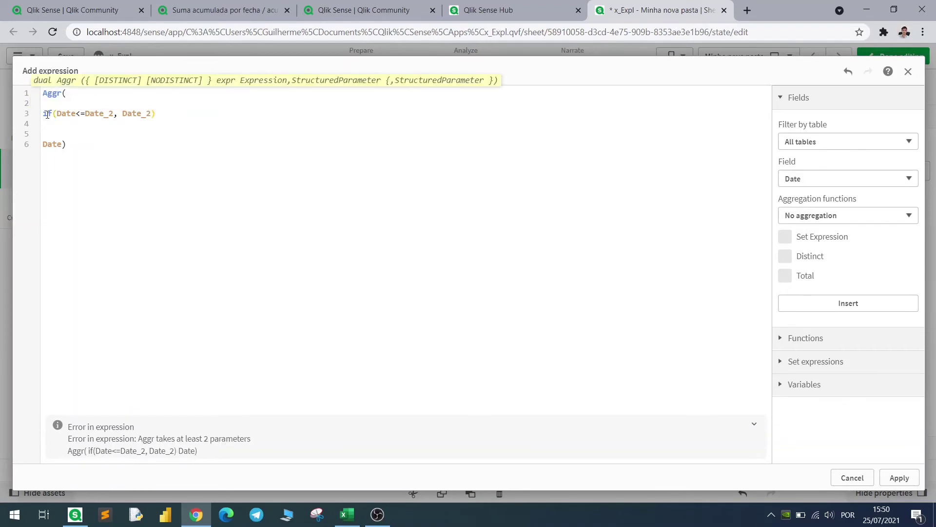
type(",   ")
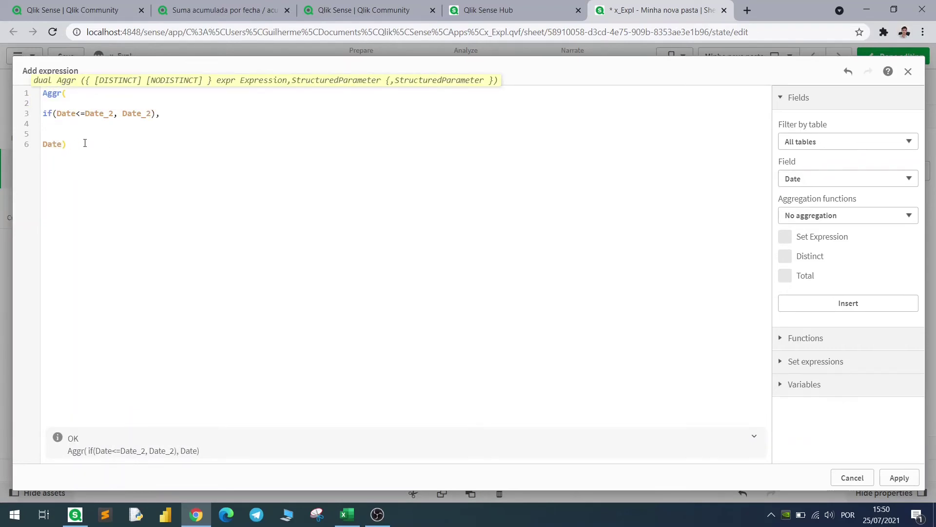
type("Date, Date_2")
Step: Apply the Aggr dimension and set its title expression to 'Date_2'
left_click(899, 477)
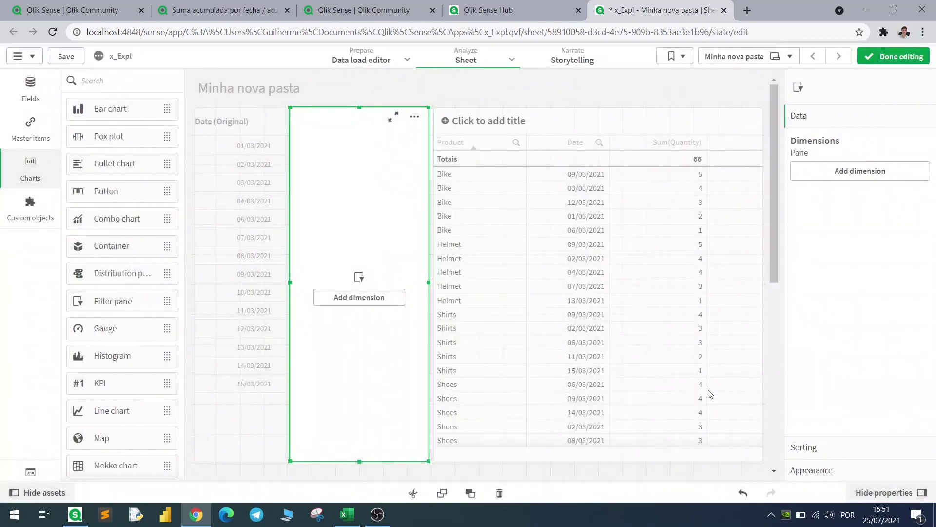
left_click(853, 171)
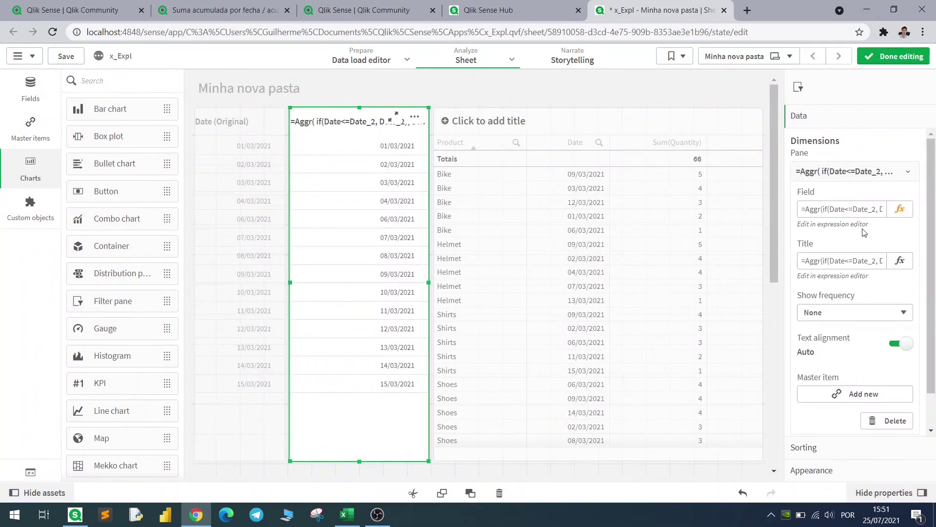
left_click(830, 266)
key("ctrl+a")
type("Date_2")
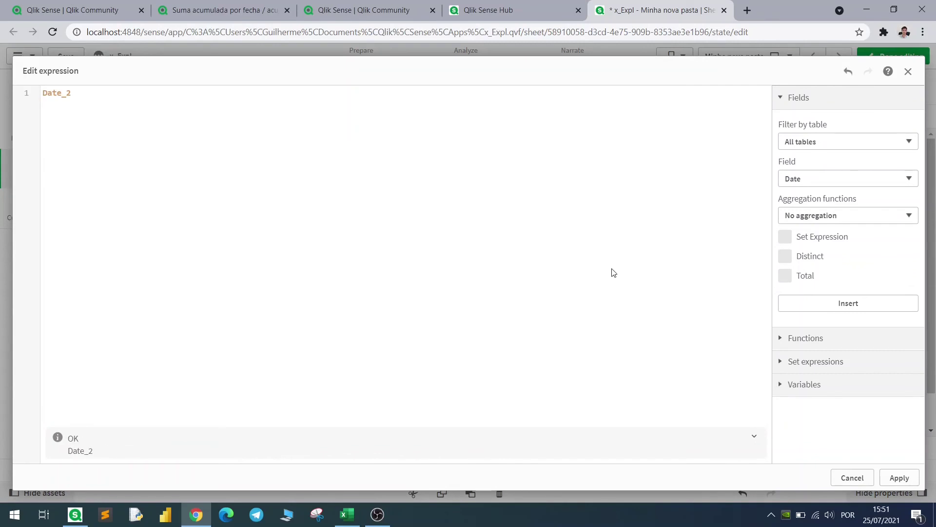
key("Home")
type("'")
key("End")
type("'")
left_click(900, 478)
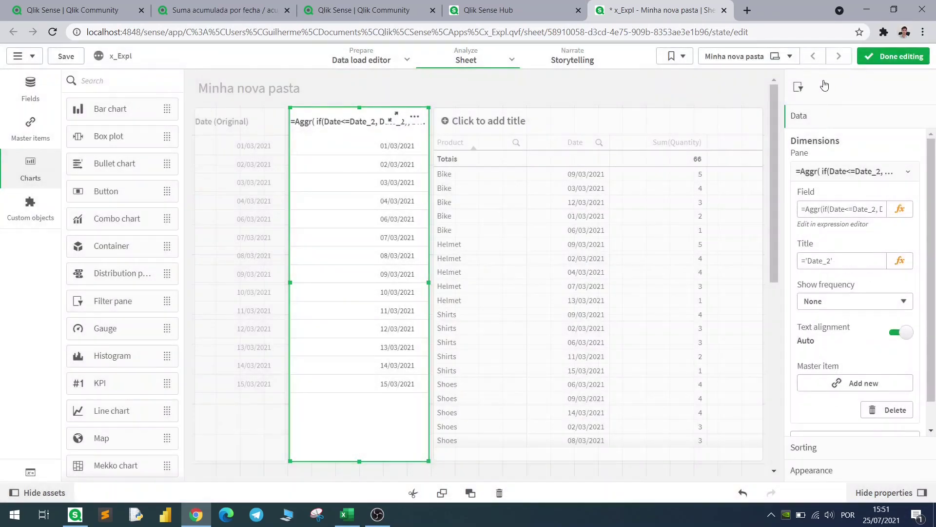
Step: Leave edit mode and select 06/03/2021 in the Date_2 pane
left_click(893, 56)
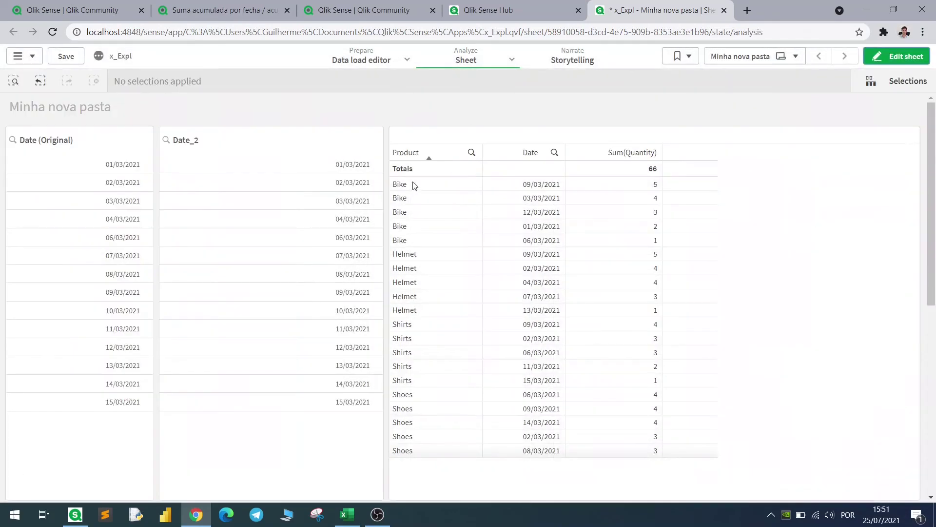
left_click(312, 237)
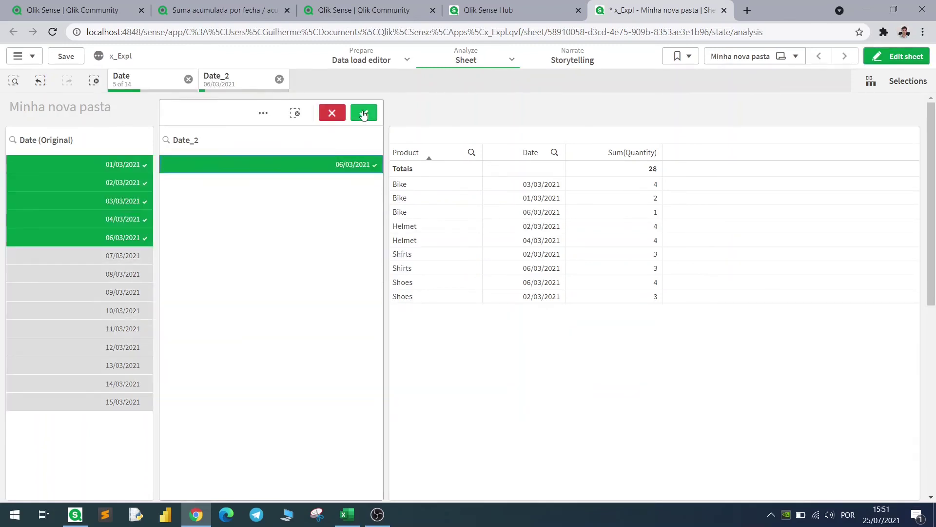
left_click(364, 111)
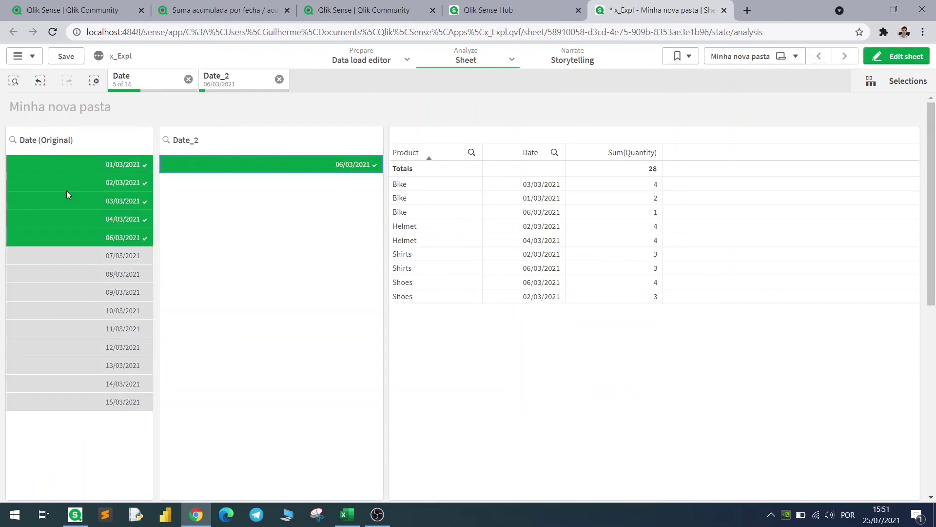